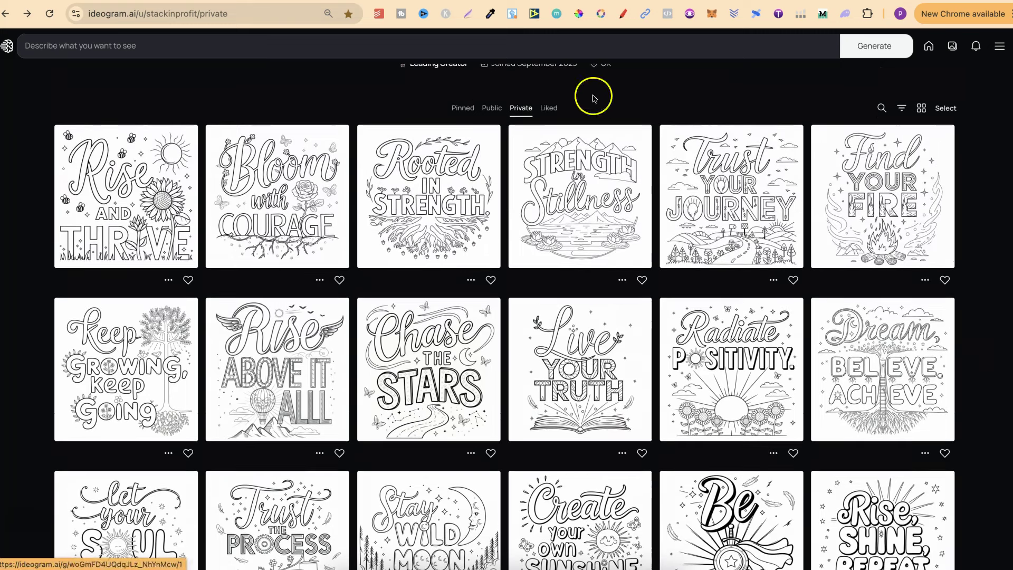
# View the profile's public creations, and return to the private creations.
pyautogui.click(491, 108)
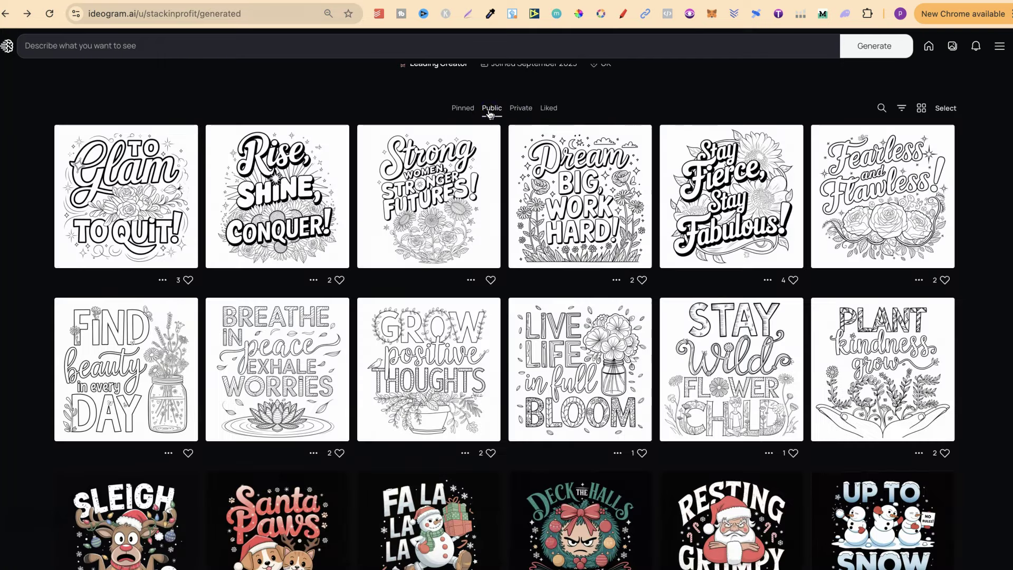
pyautogui.click(525, 113)
pyautogui.click(525, 113)
pyautogui.click(1003, 312)
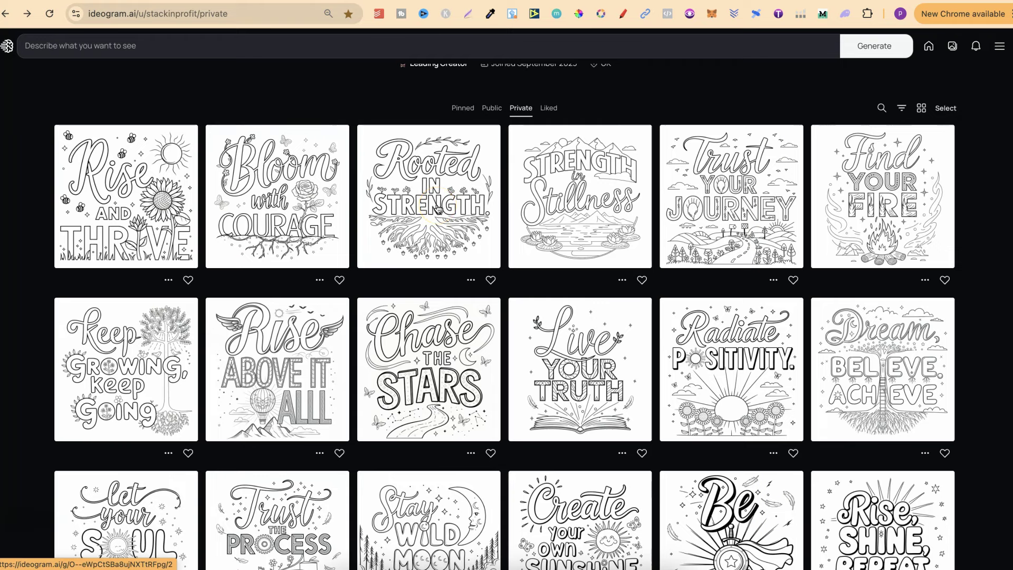
# Open the "Rise and Thrive" coloring page and expand its full prompt.
pyautogui.click(118, 187)
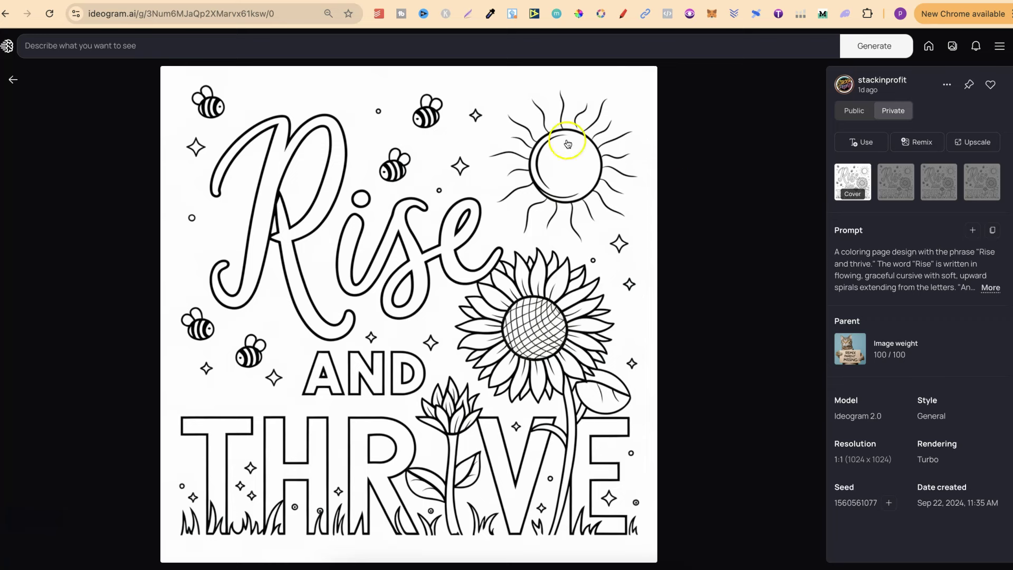
pyautogui.click(990, 288)
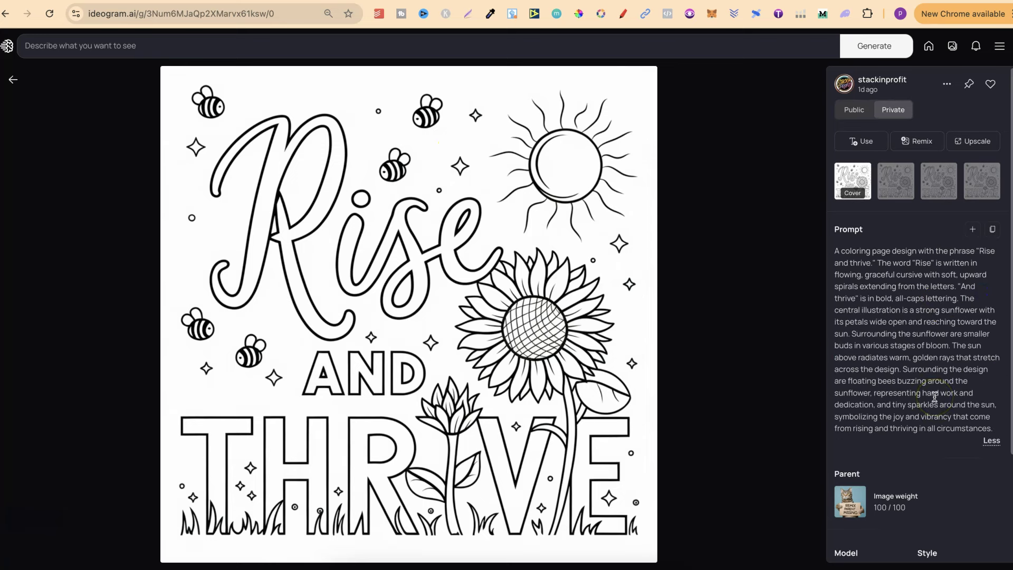
# Switch to Gumroad and review the "100+ Ideogram Quote Coloring Page Prompts" listing's niches and price field, plus the product's content page.
pyautogui.click(618, 51)
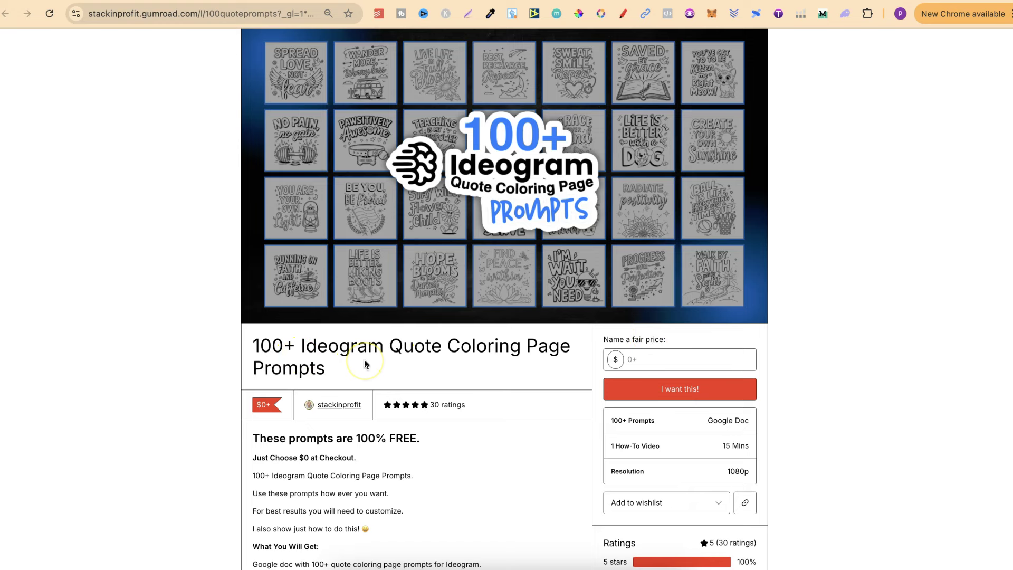
pyautogui.scroll(-2, 880, 365)
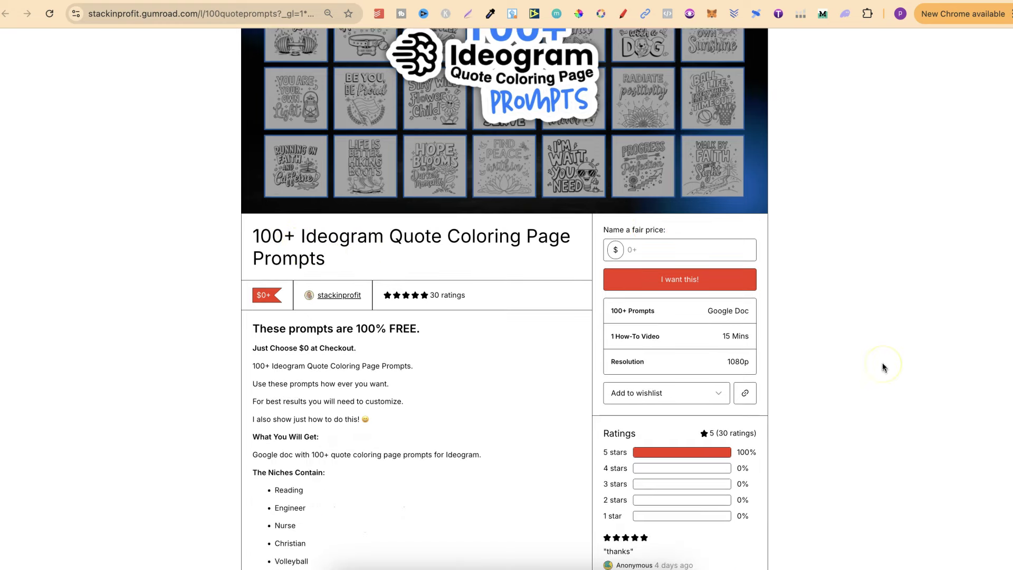
pyautogui.scroll(-6, 884, 367)
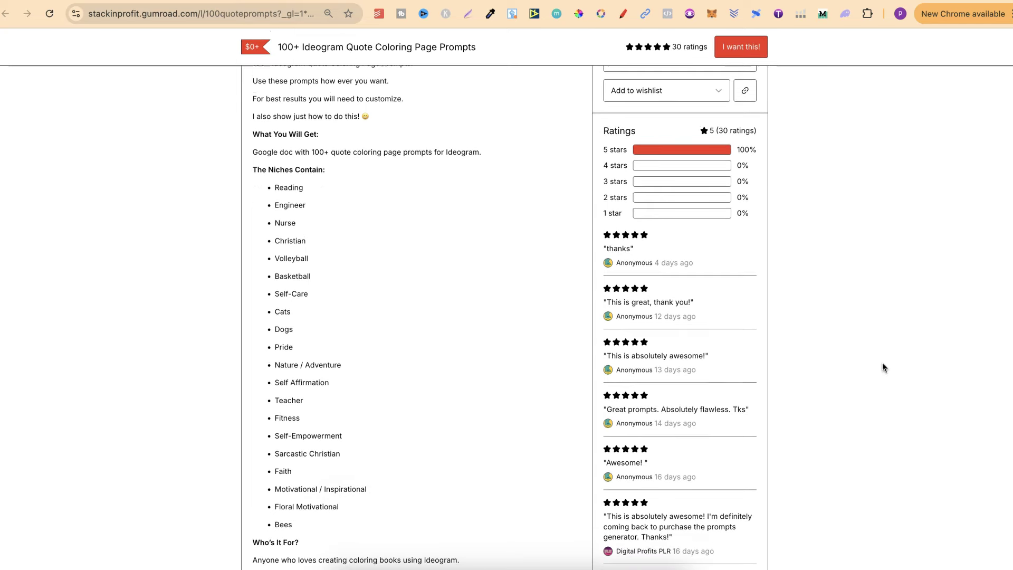
pyautogui.moveTo(300, 524); pyautogui.dragTo(268, 184)
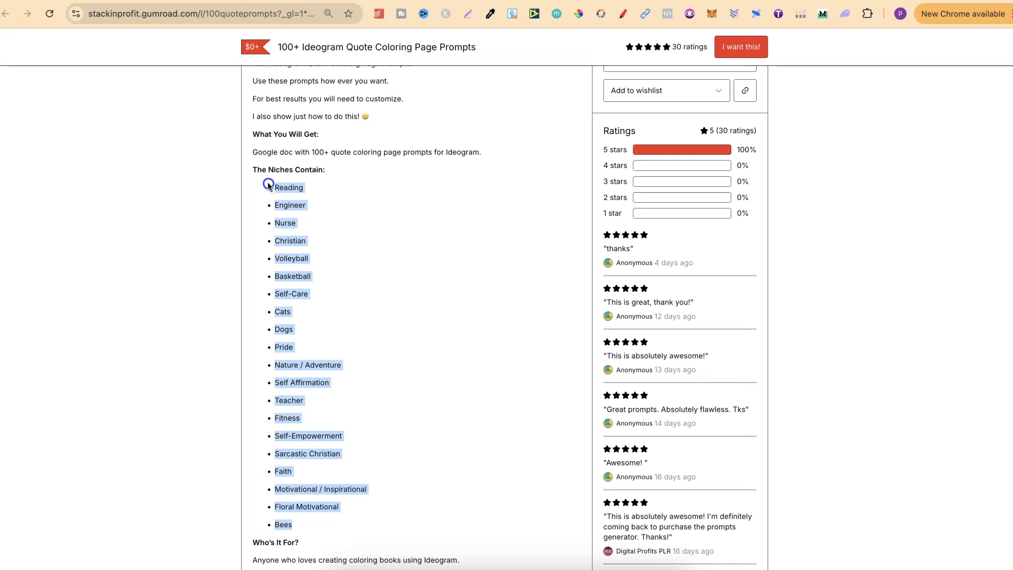
pyautogui.scroll(5, 837, 264)
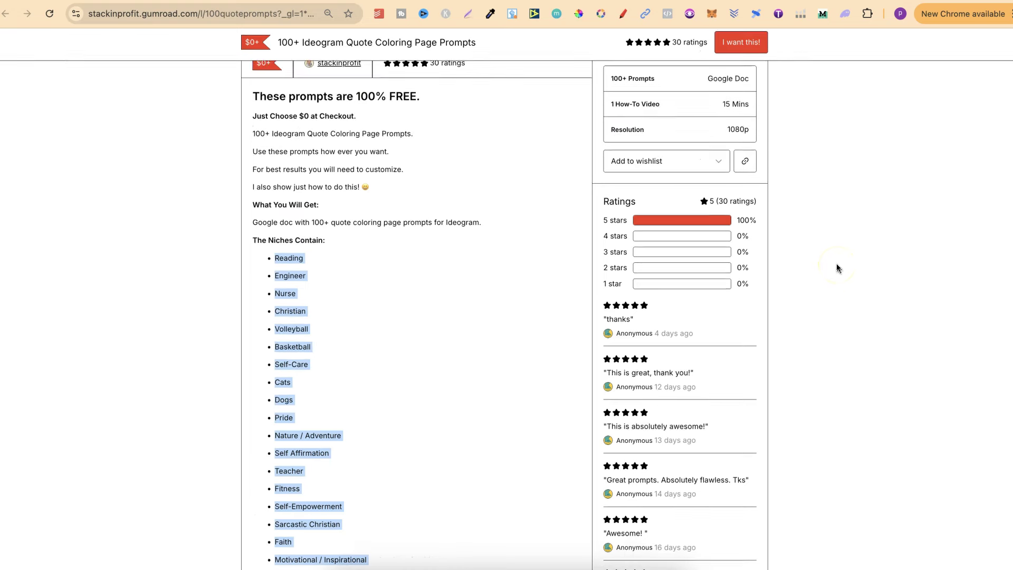
pyautogui.click(664, 251)
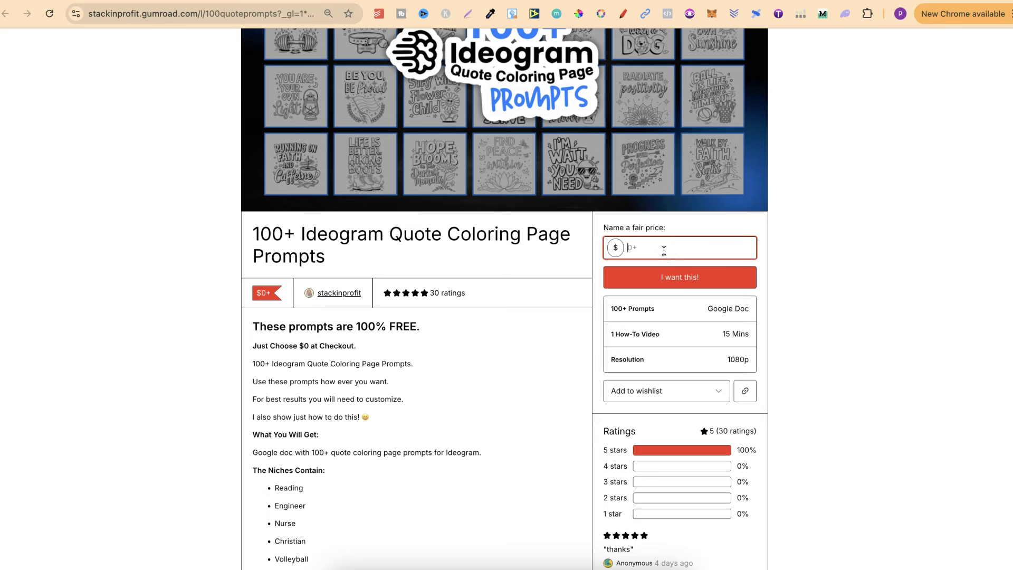
pyautogui.click(645, 2)
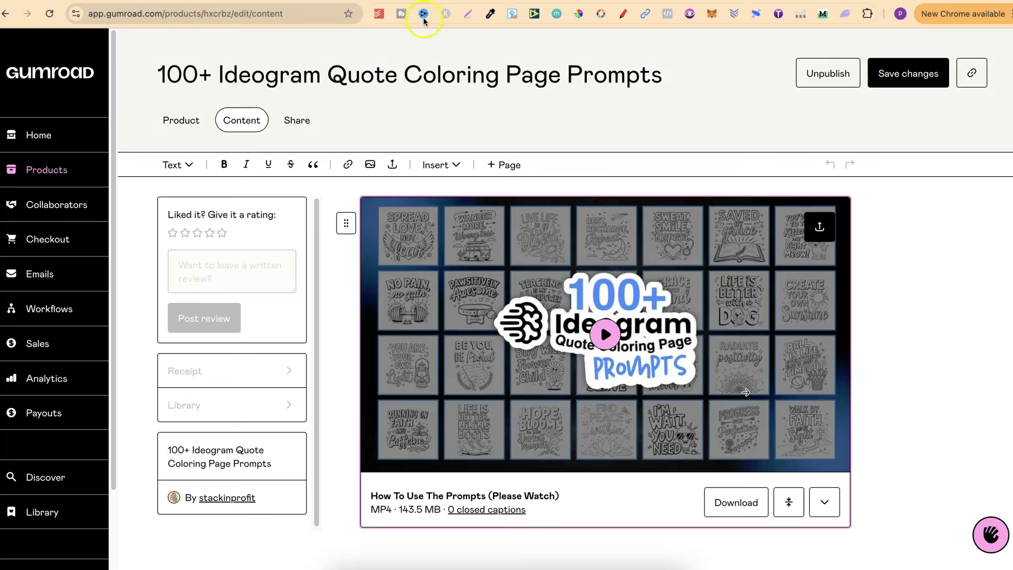
# Switch back to Ideogram's private gallery, view the "Rise and Thrive" coloring page enlarged, and return to the gallery.
pyautogui.click(447, 1)
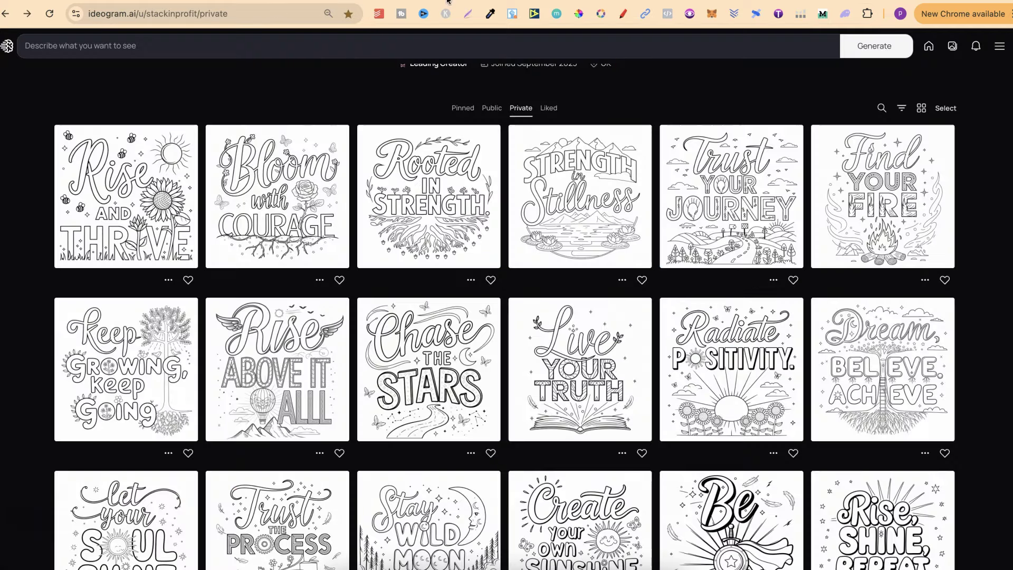
pyautogui.click(999, 333)
pyautogui.click(111, 187)
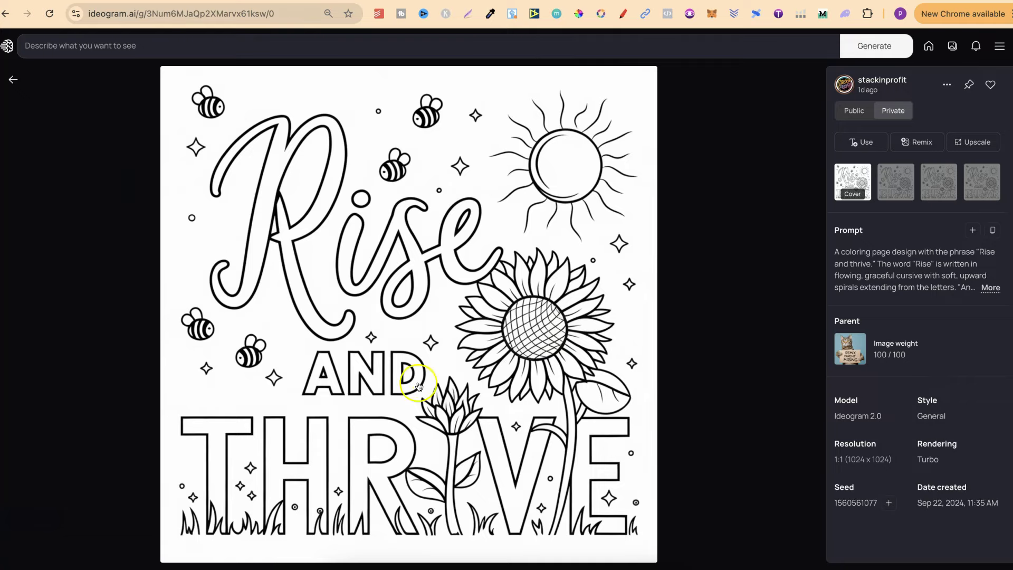
pyautogui.click(13, 79)
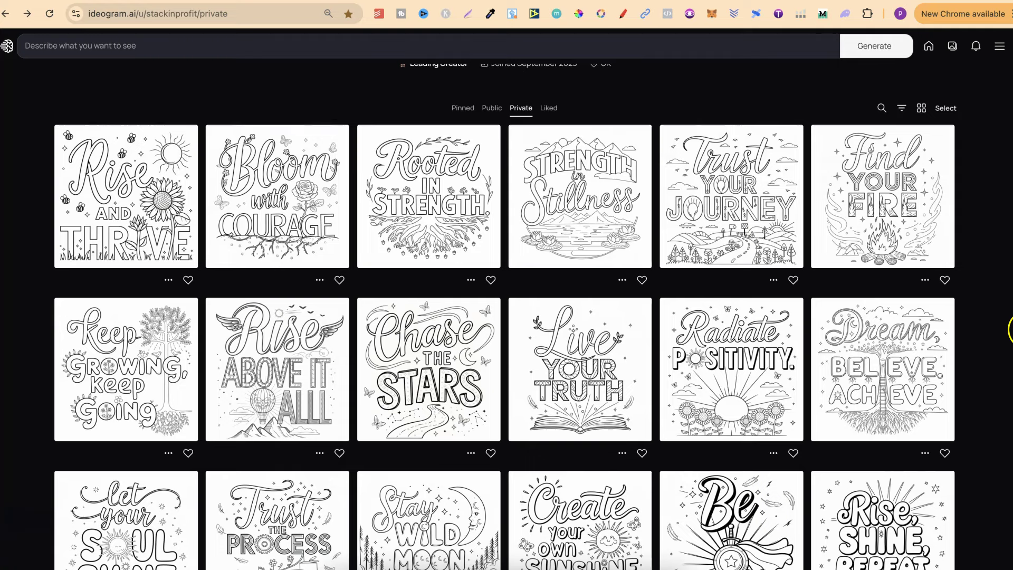
# Examine the "Find Your Fire" and "Keep Growing, Keep Going" designs enlarged, returning to the private gallery after each.
pyautogui.click(907, 189)
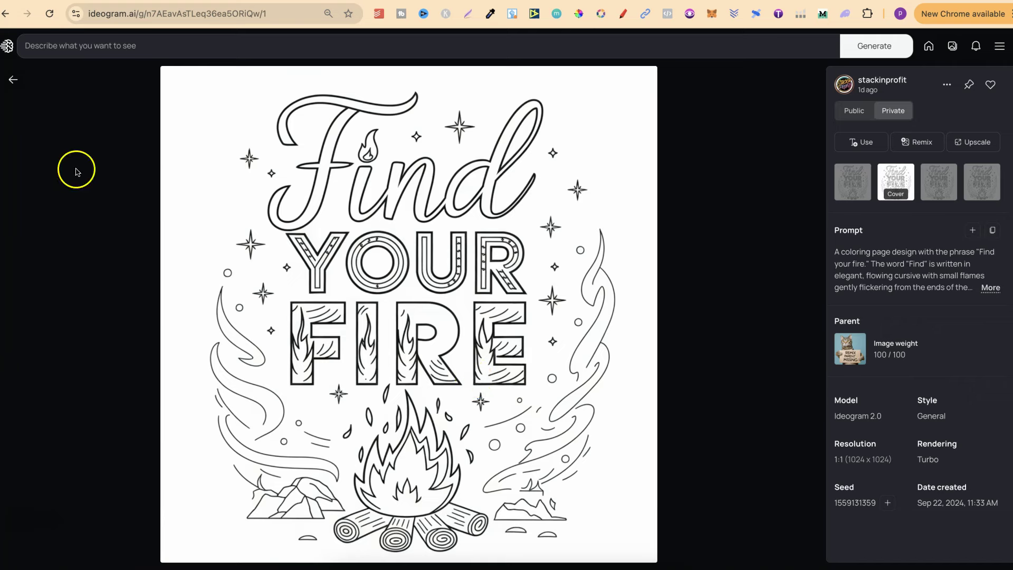
pyautogui.click(9, 83)
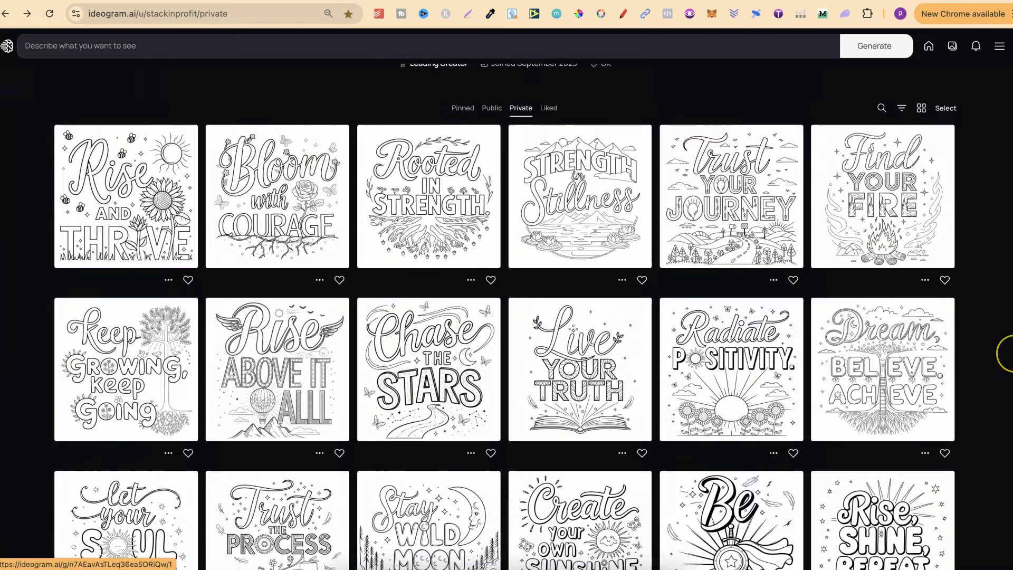
pyautogui.scroll(-3, 1006, 355)
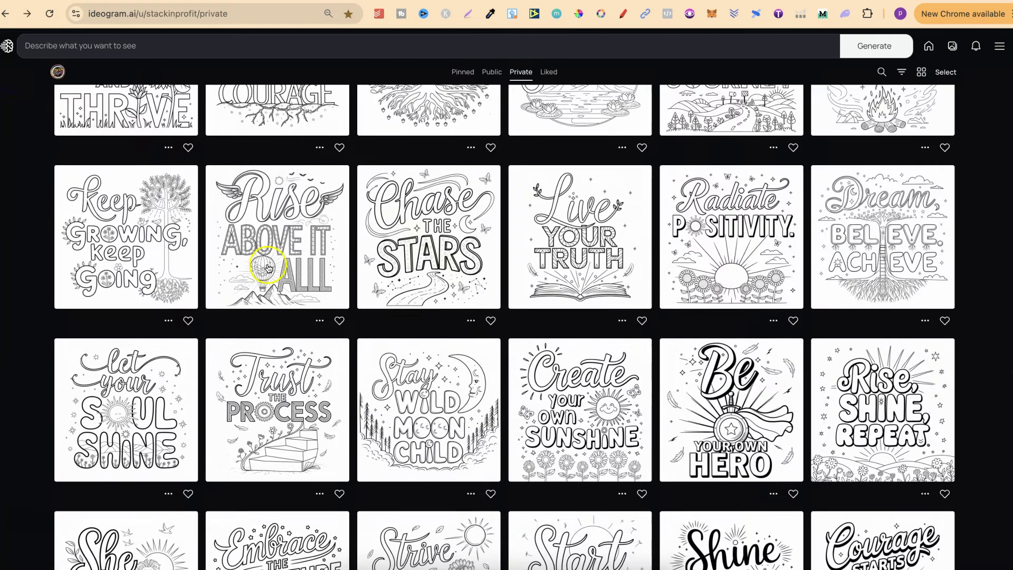
pyautogui.click(135, 218)
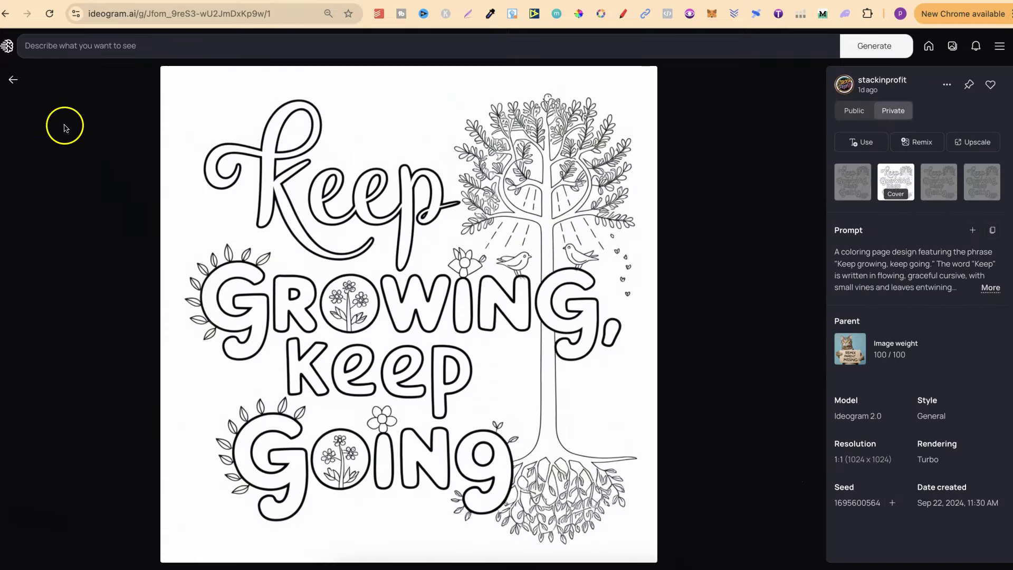
pyautogui.click(18, 82)
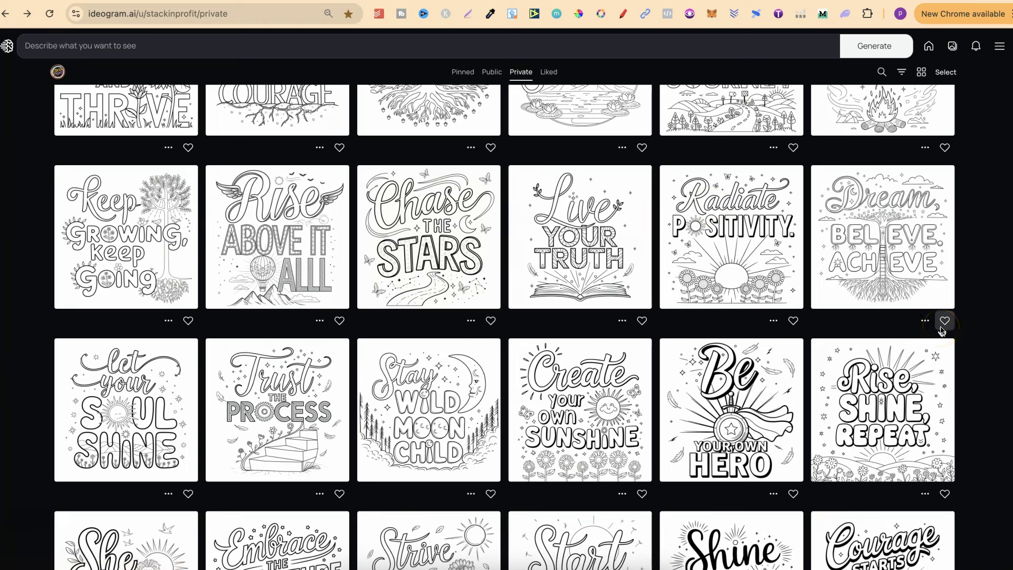
# Examine the "Let Your Soul Shine" and "Stay Wild Moon Child" designs enlarged, returning to the private gallery after each.
pyautogui.scroll(-3, 942, 331)
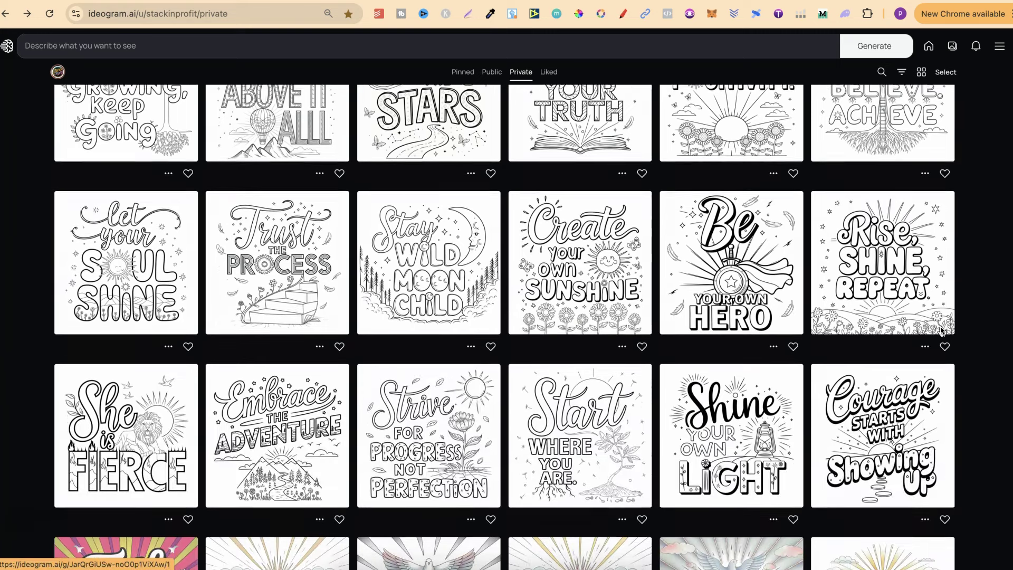
pyautogui.click(142, 260)
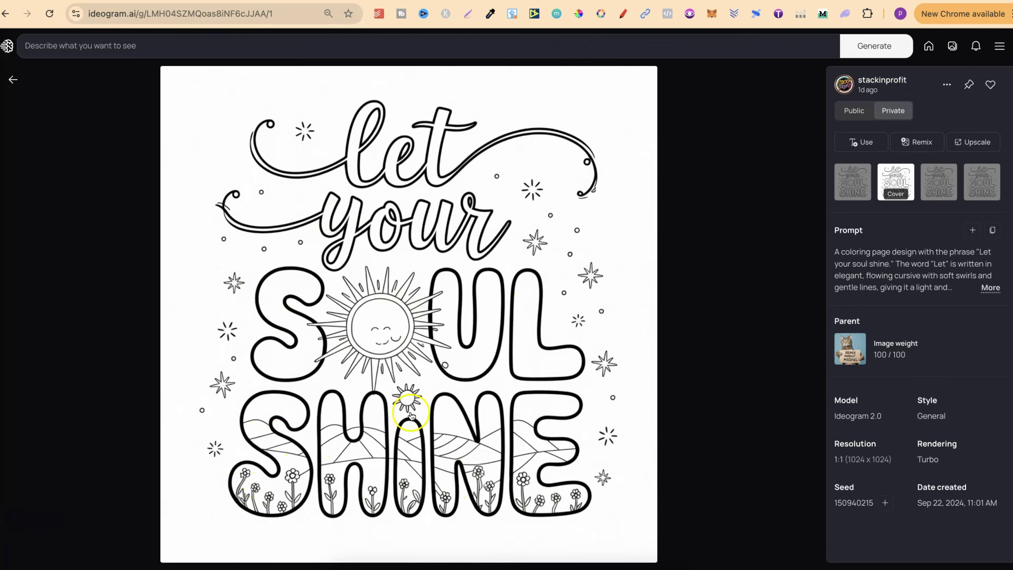
pyautogui.click(9, 82)
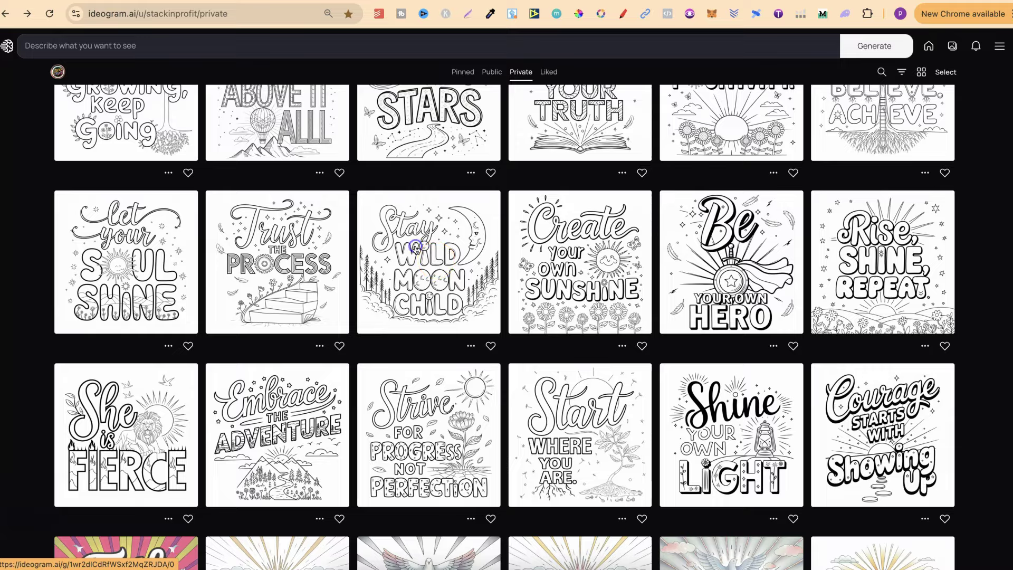
pyautogui.click(416, 249)
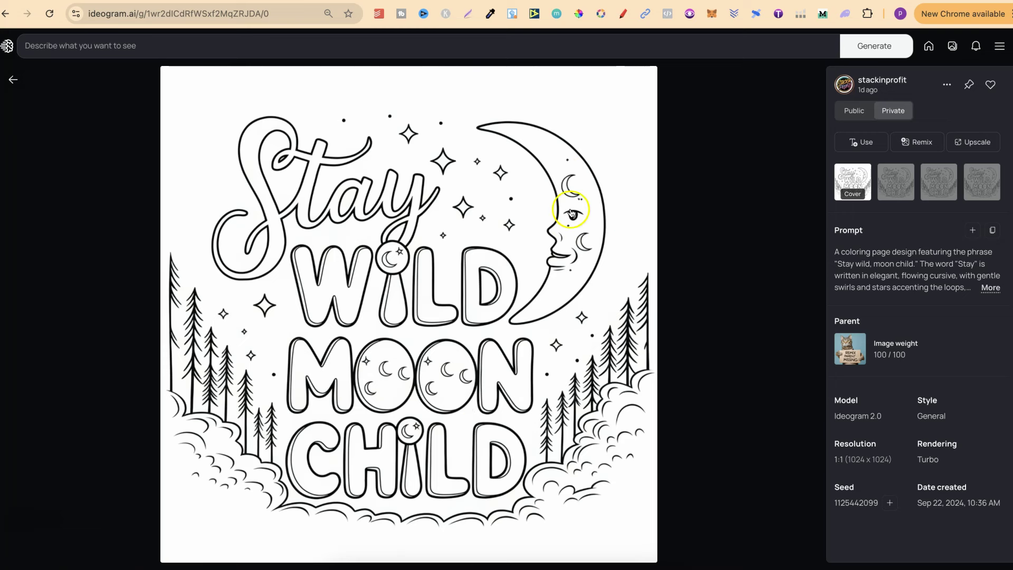
pyautogui.click(13, 80)
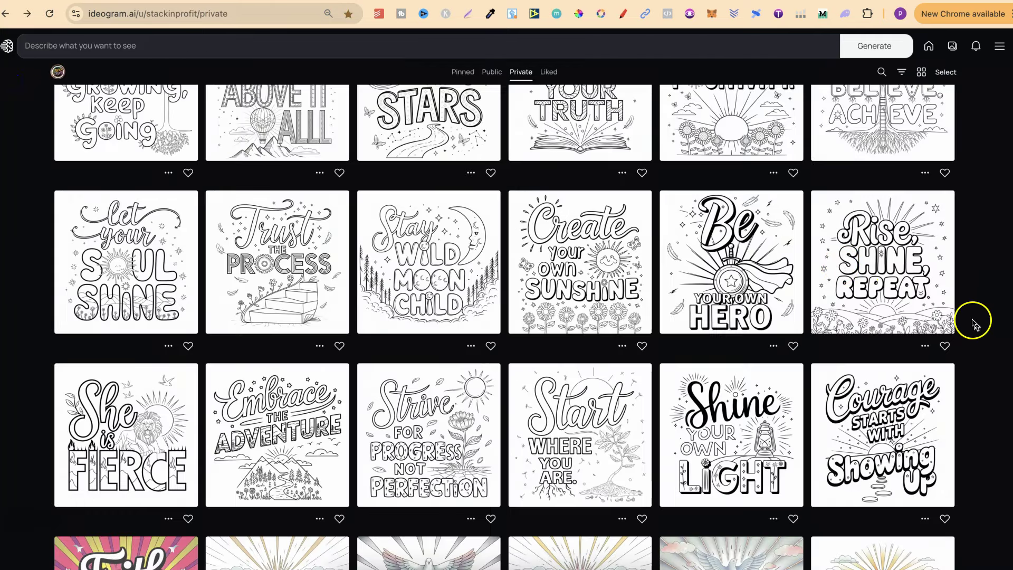
# Examine the "Rise, Shine, Repeat", "She is Fierce" and "Embrace the Adventure" designs enlarged, returning to the private gallery after each.
pyautogui.click(902, 262)
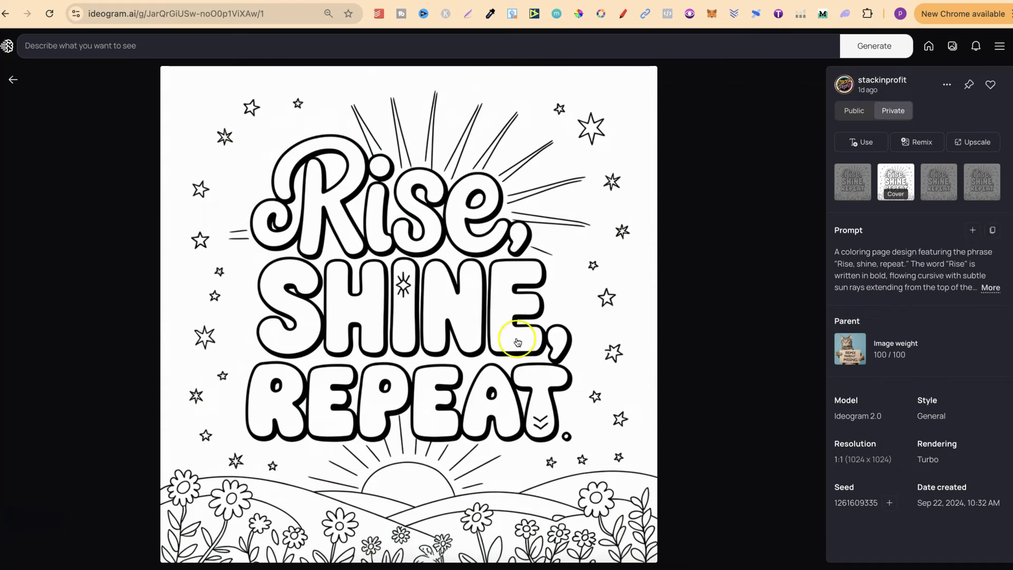
pyautogui.click(14, 82)
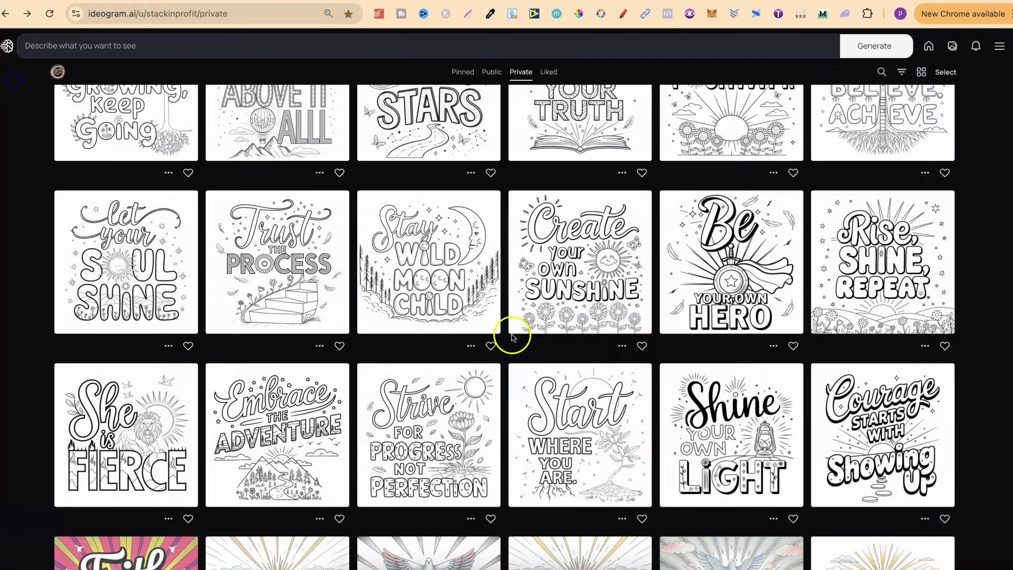
pyautogui.click(132, 444)
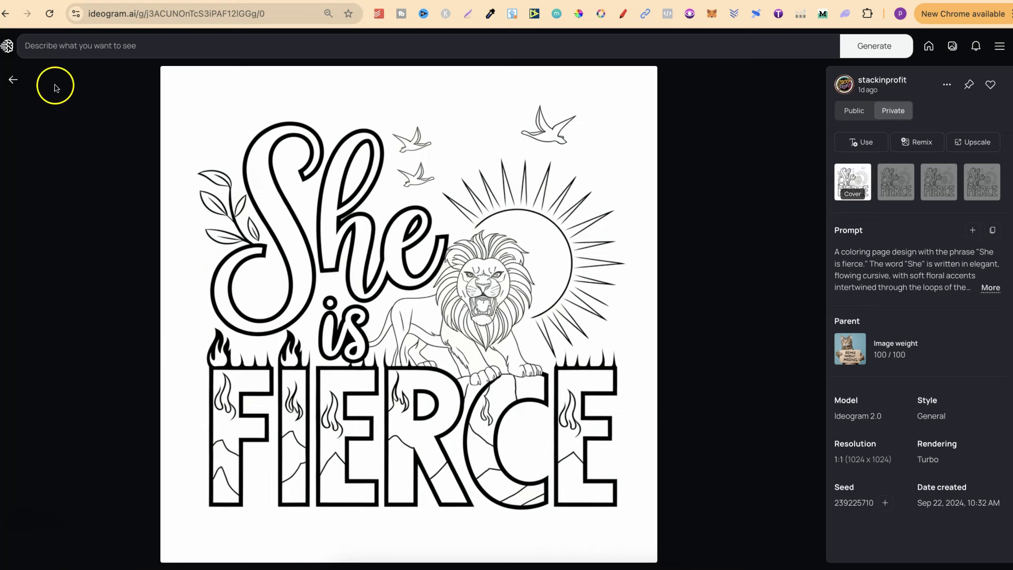
pyautogui.click(12, 80)
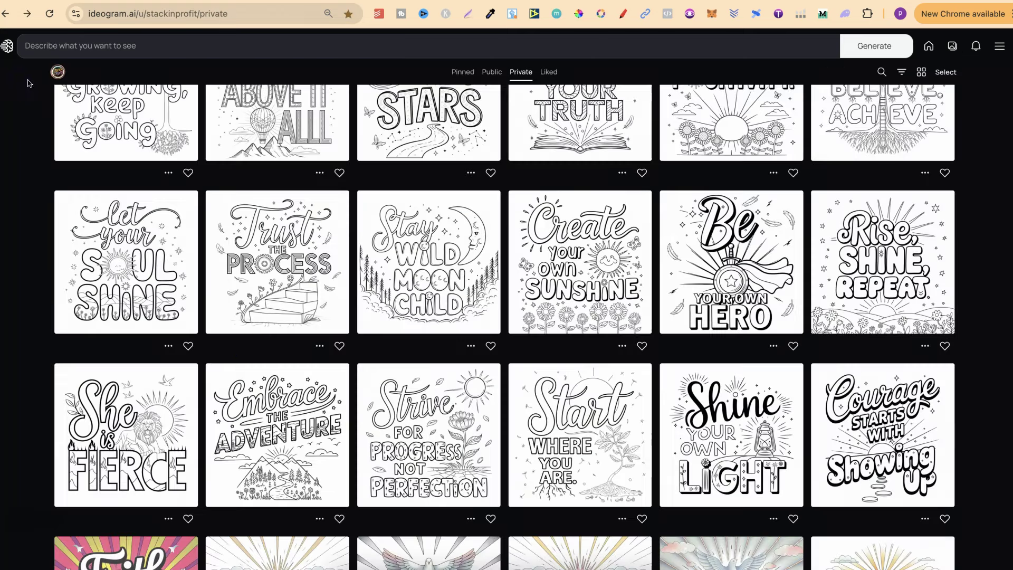
pyautogui.click(318, 442)
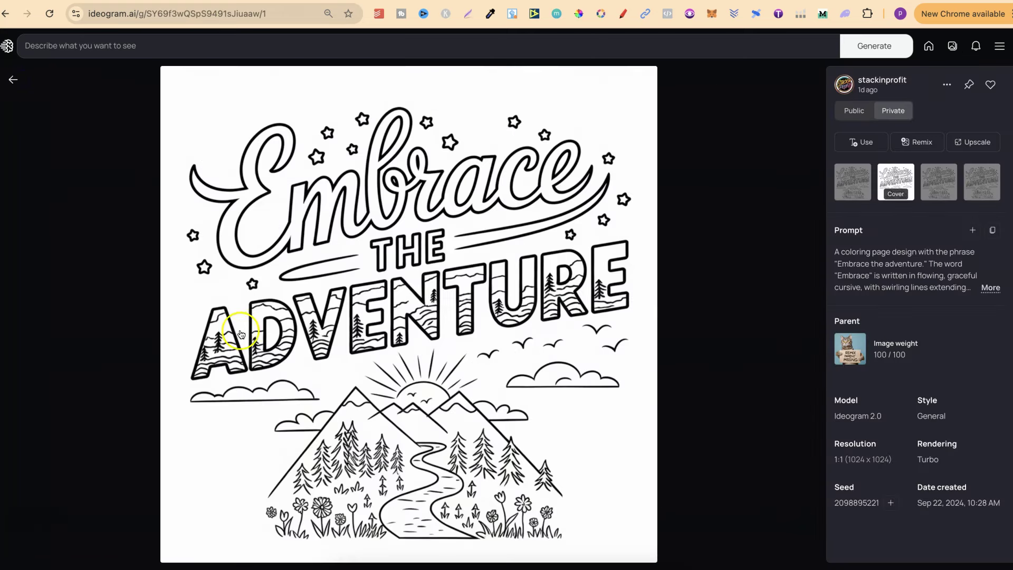
pyautogui.click(12, 80)
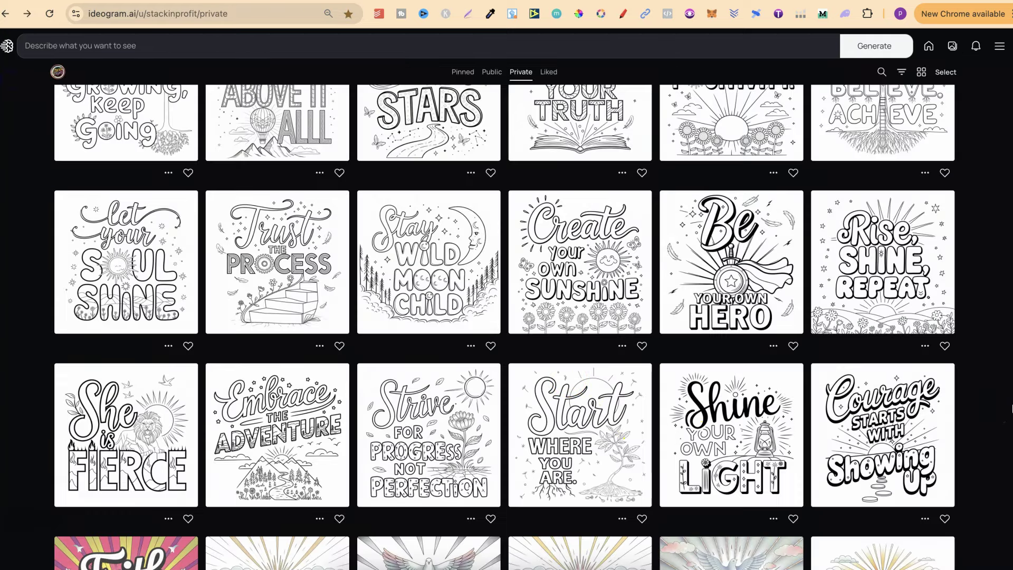
# Reopen the "Rise and Thrive" coloring page from the first gallery row and show its complete prompt text.
pyautogui.scroll(1, 1010, 407)
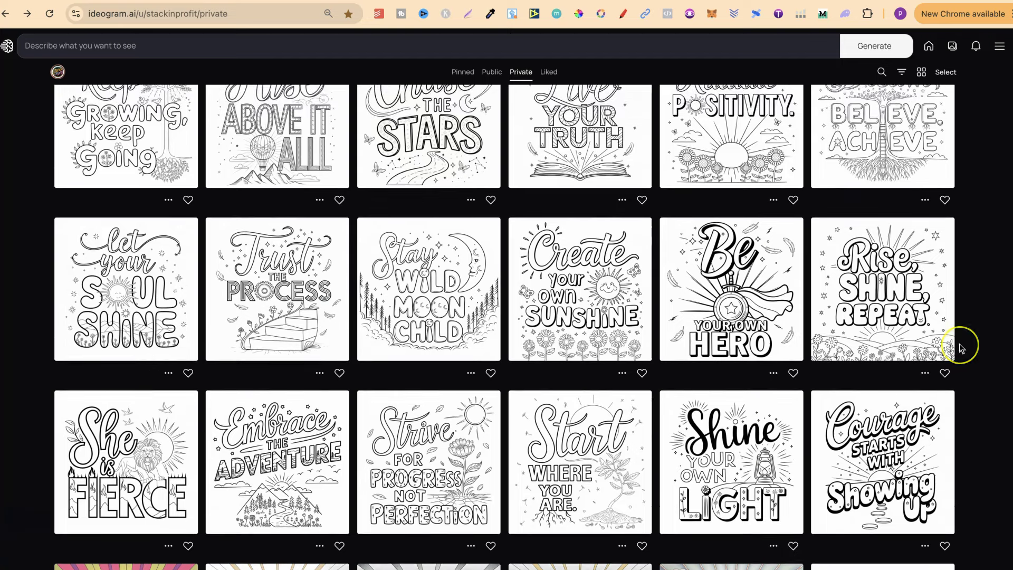
pyautogui.scroll(6, 961, 348)
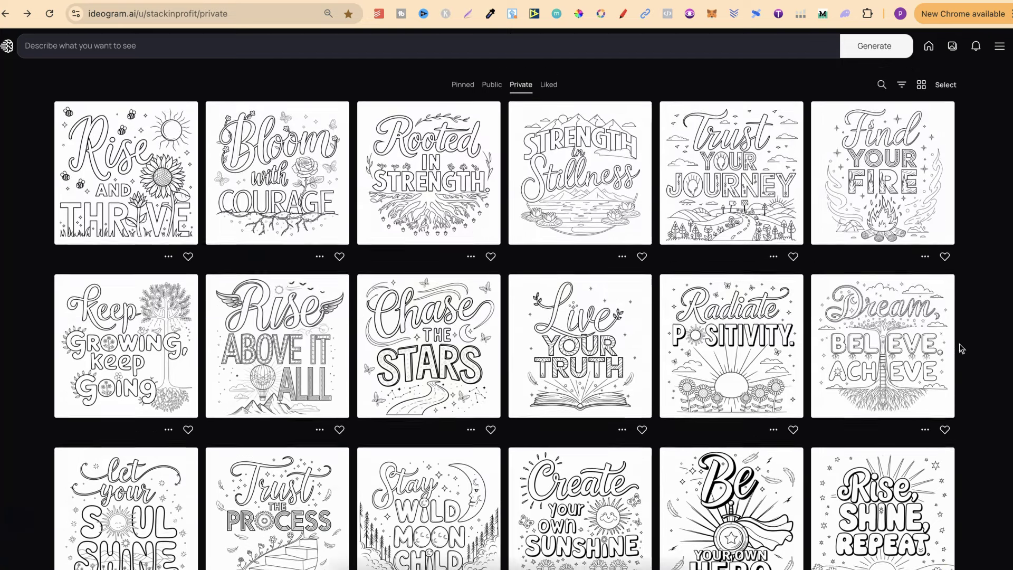
pyautogui.scroll(-2, 961, 348)
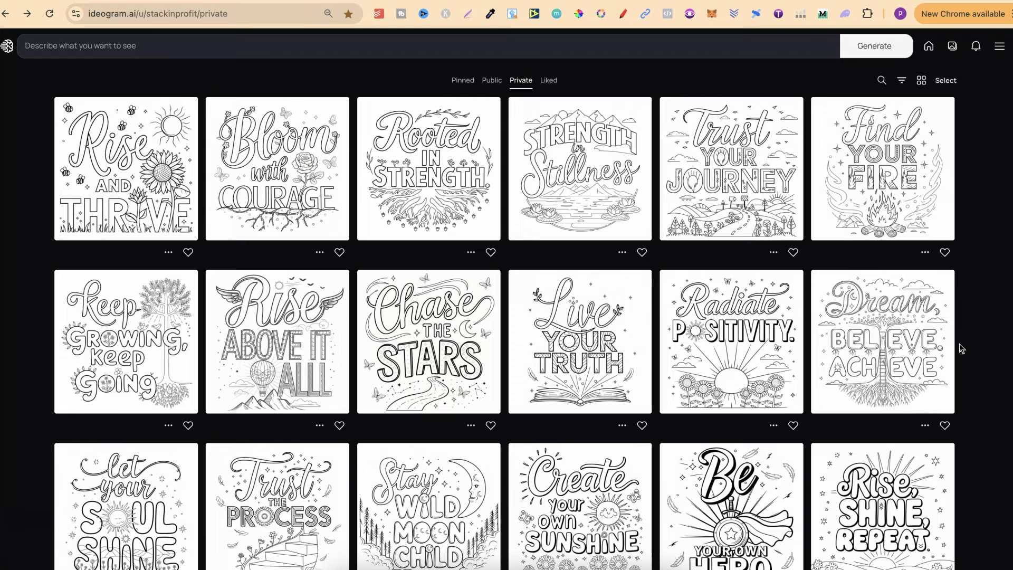
pyautogui.click(139, 155)
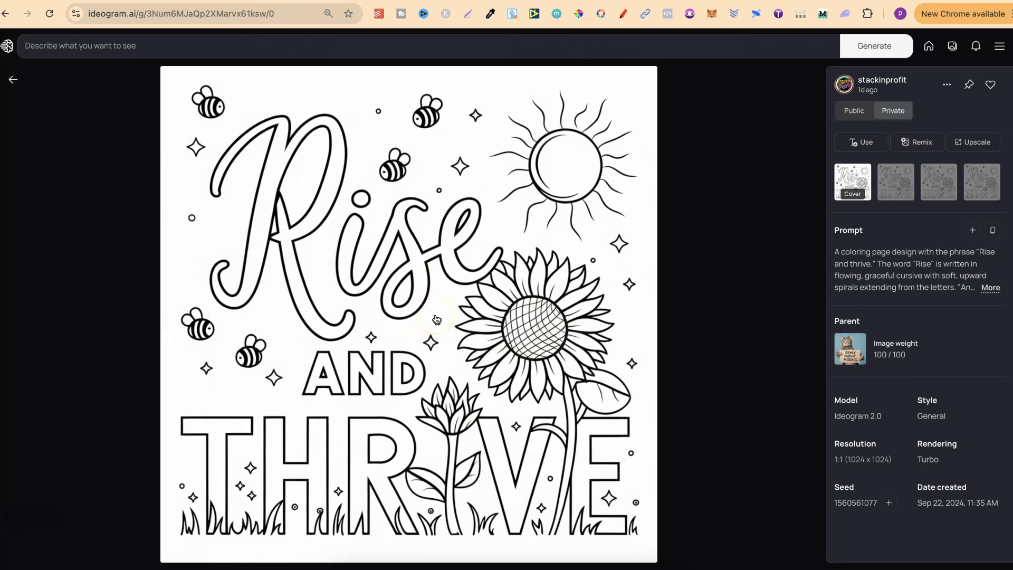
pyautogui.click(990, 289)
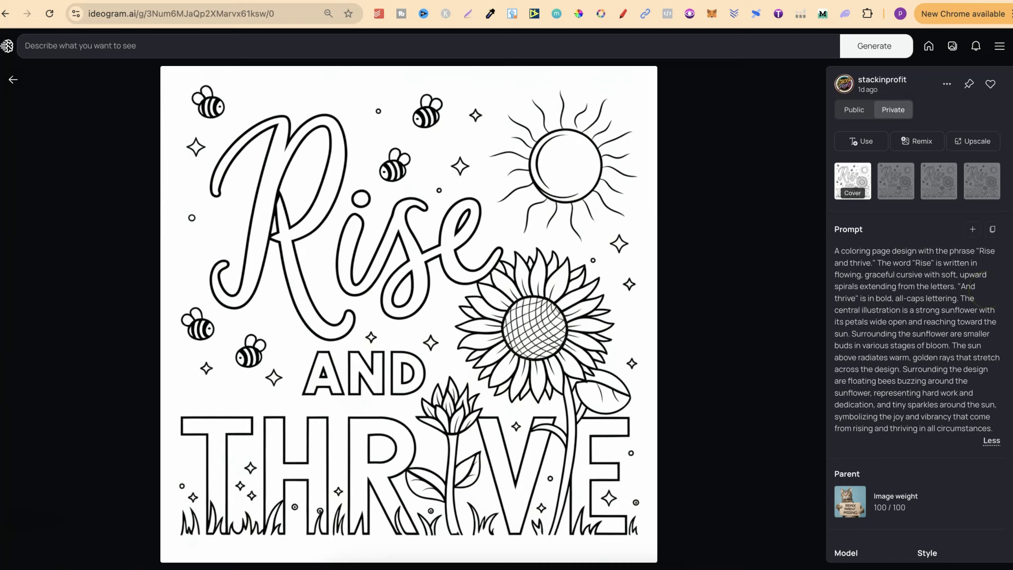
# Switch to Gumroad to view the "100+ Ideogram Quote Coloring Page Prompts" product content, returning to the "Rise and Thrive" design in Ideogram.
pyautogui.click(689, 1)
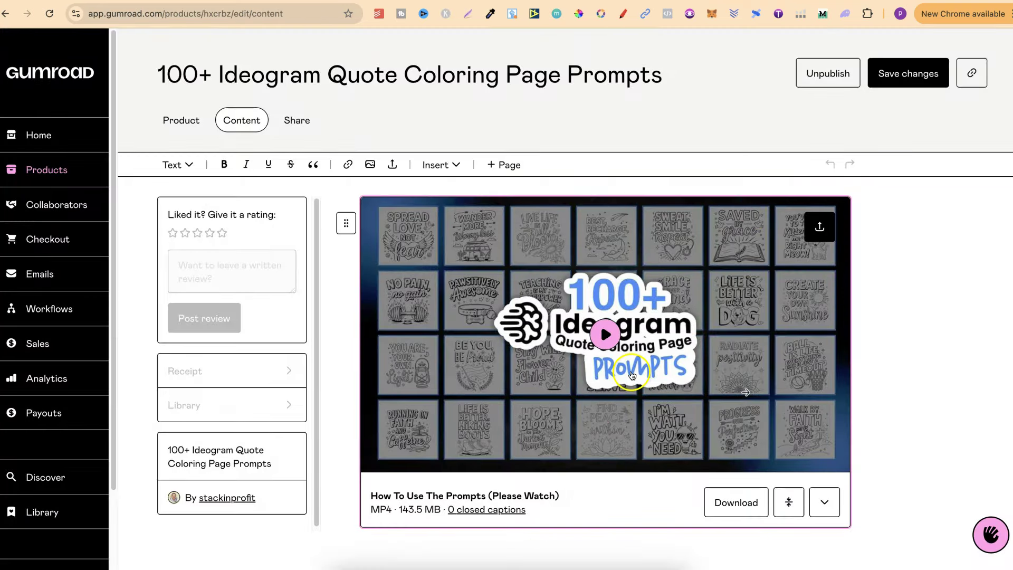
pyautogui.click(375, 1)
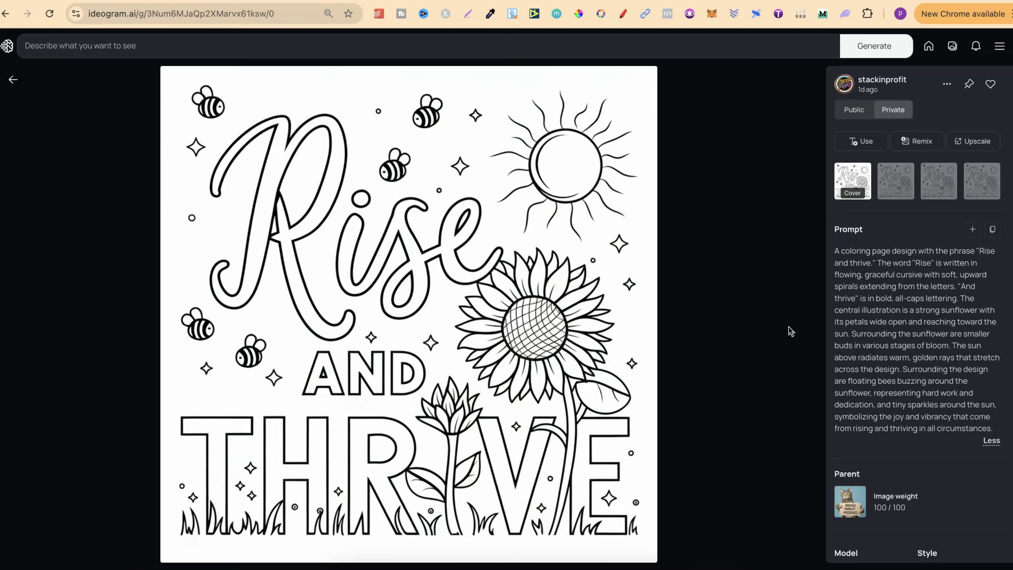
# Reuse the full "Rise and thrive" prompt for a new generation and generate the images with Turbo rendering.
pyautogui.click(973, 229)
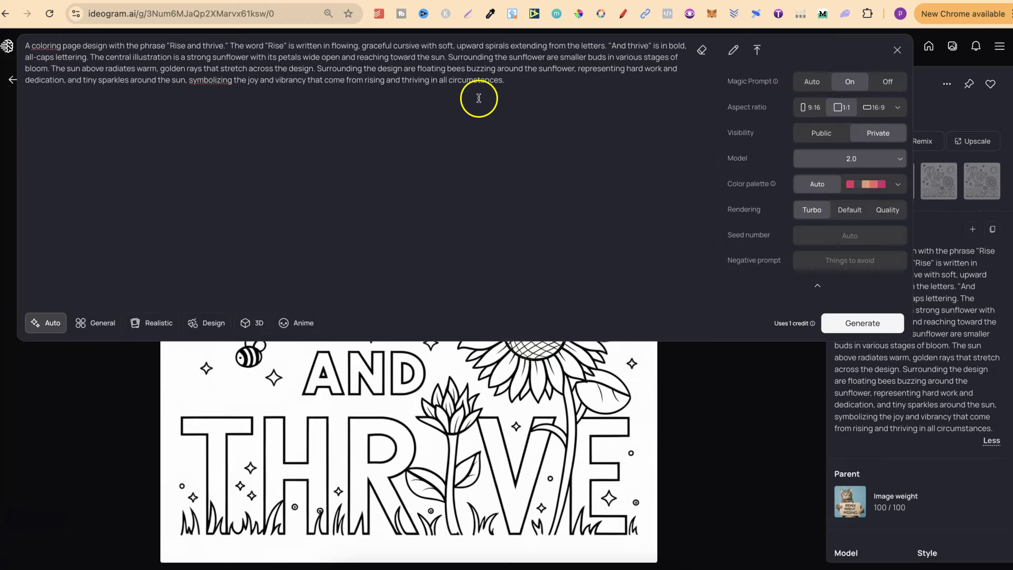
pyautogui.moveTo(737, 82)
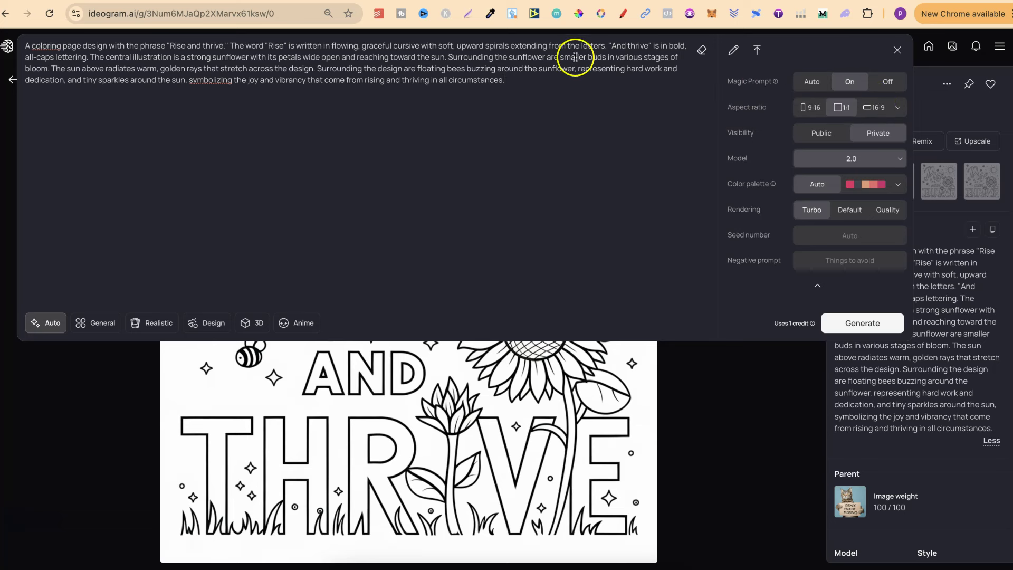
pyautogui.click(385, 66)
pyautogui.click(850, 211)
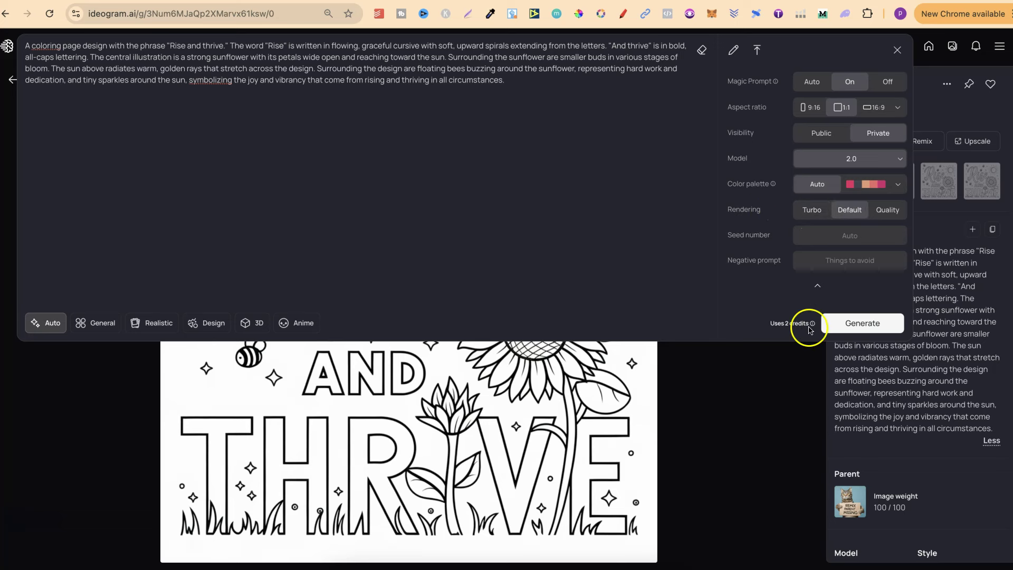
pyautogui.click(812, 210)
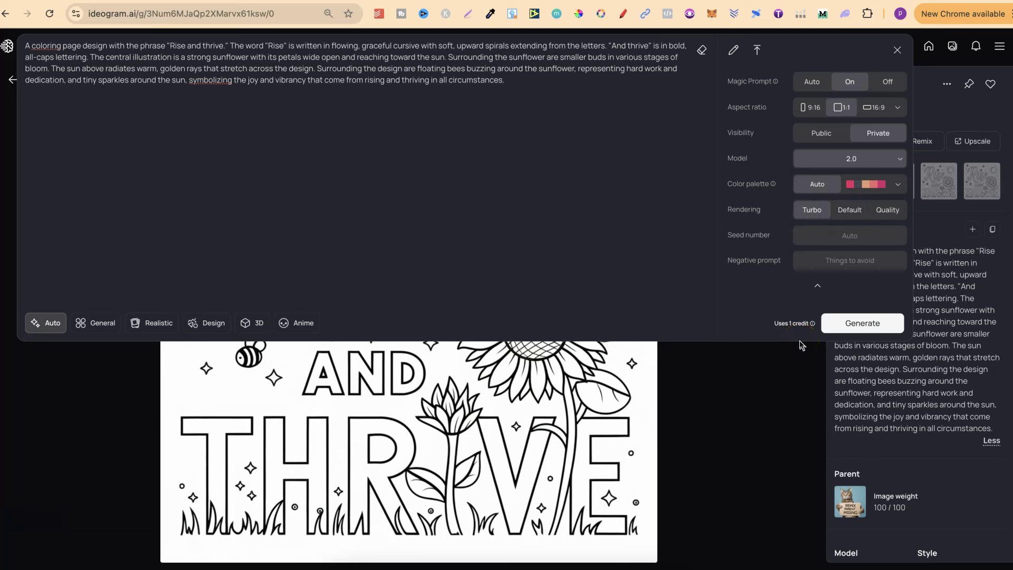
pyautogui.click(838, 323)
# Open the newly generated "Rise and Thrive" set from the private gallery, compare its variations enlarged, and return to browse the gallery.
pyautogui.click(19, 79)
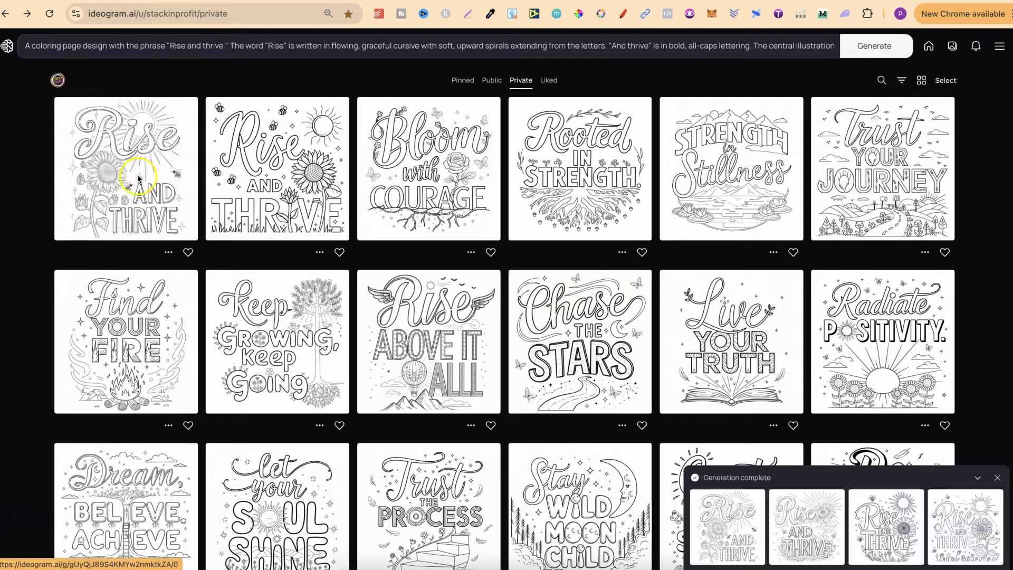
pyautogui.click(138, 179)
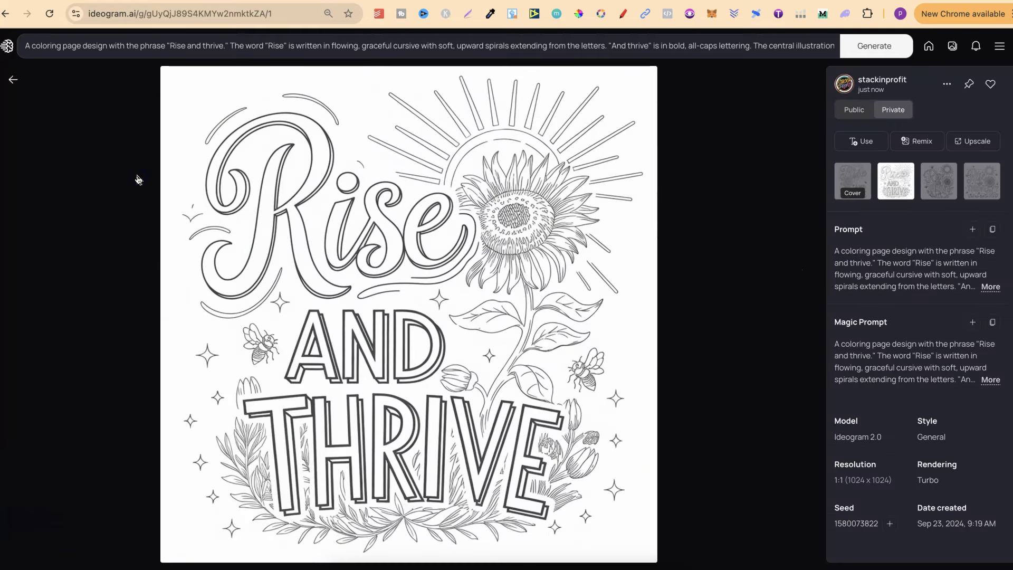
pyautogui.press('Right')
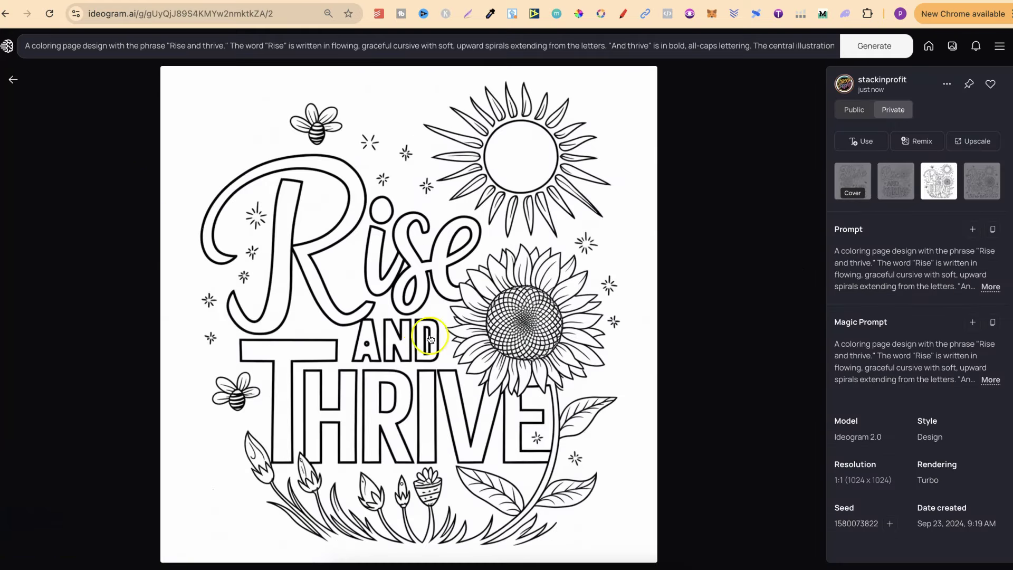
pyautogui.press('Right')
pyautogui.press('Left')
pyautogui.click(15, 81)
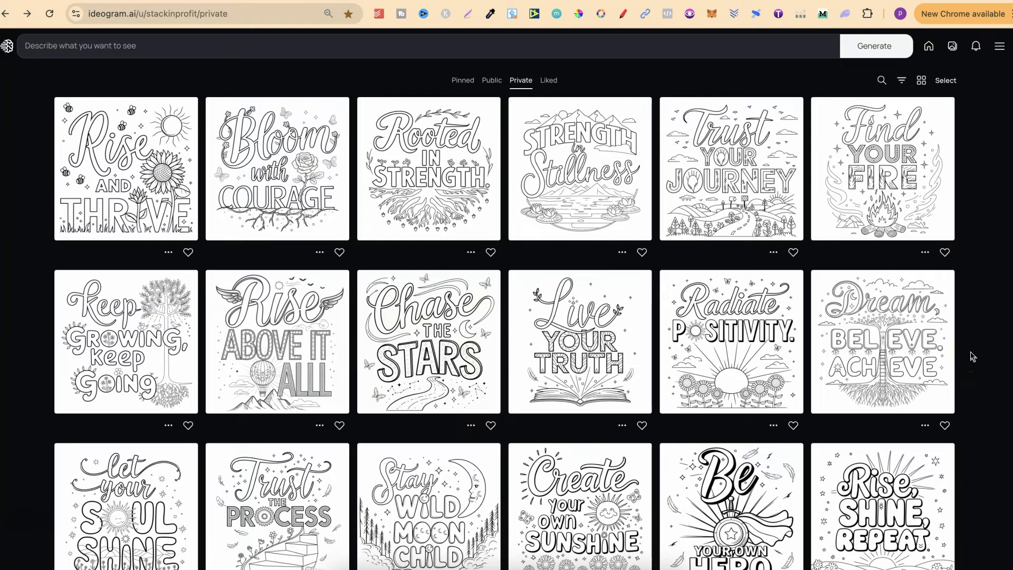
pyautogui.scroll(-5, 972, 356)
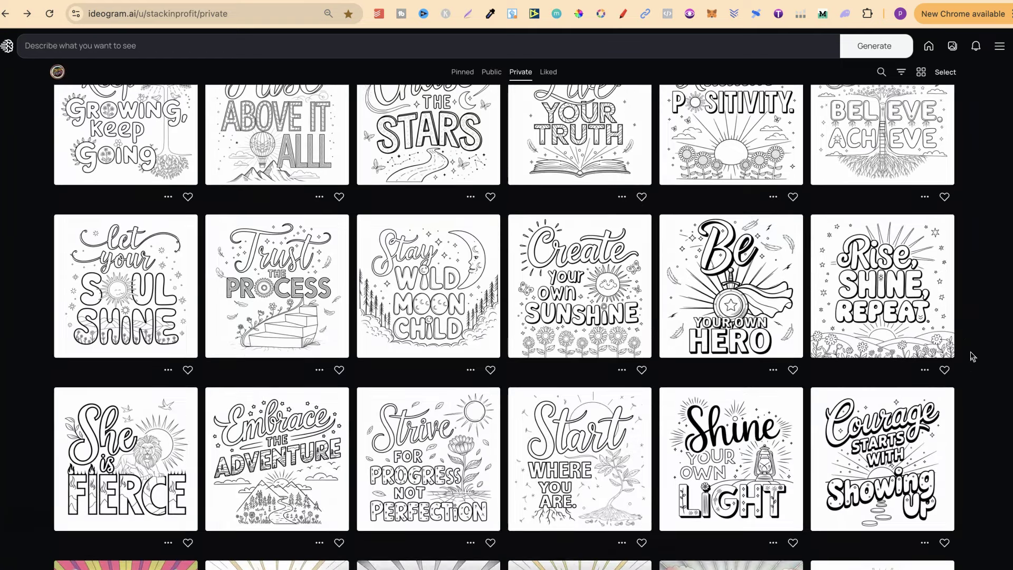
pyautogui.scroll(1, 972, 357)
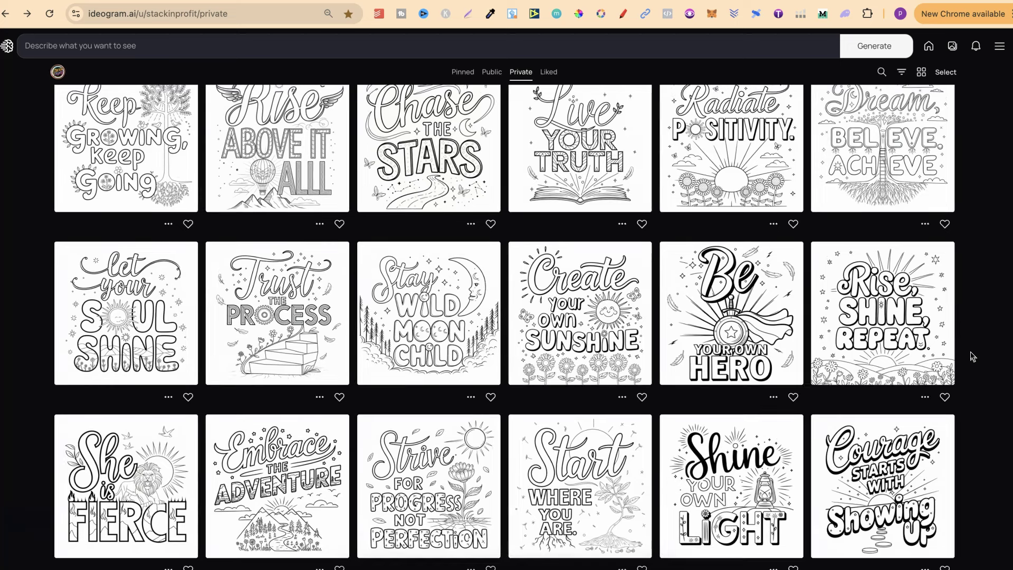